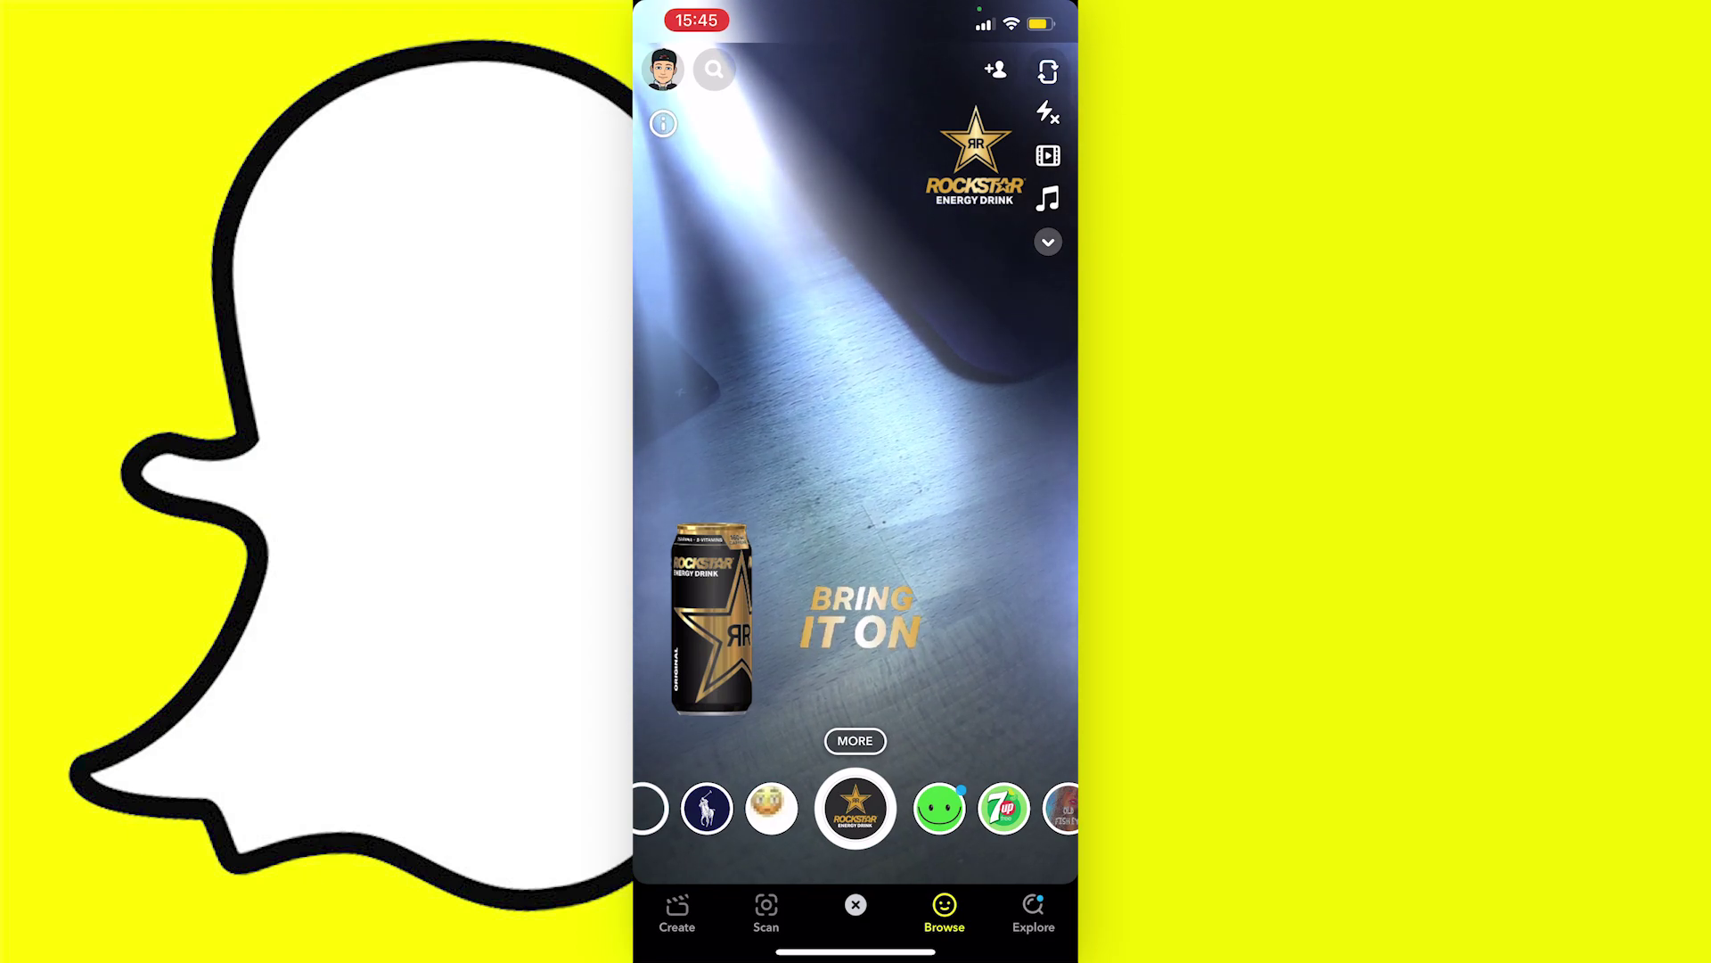
View the Rockstar sponsored lens info, then apply the Funny Smile lens and view its details
left_click(662, 124)
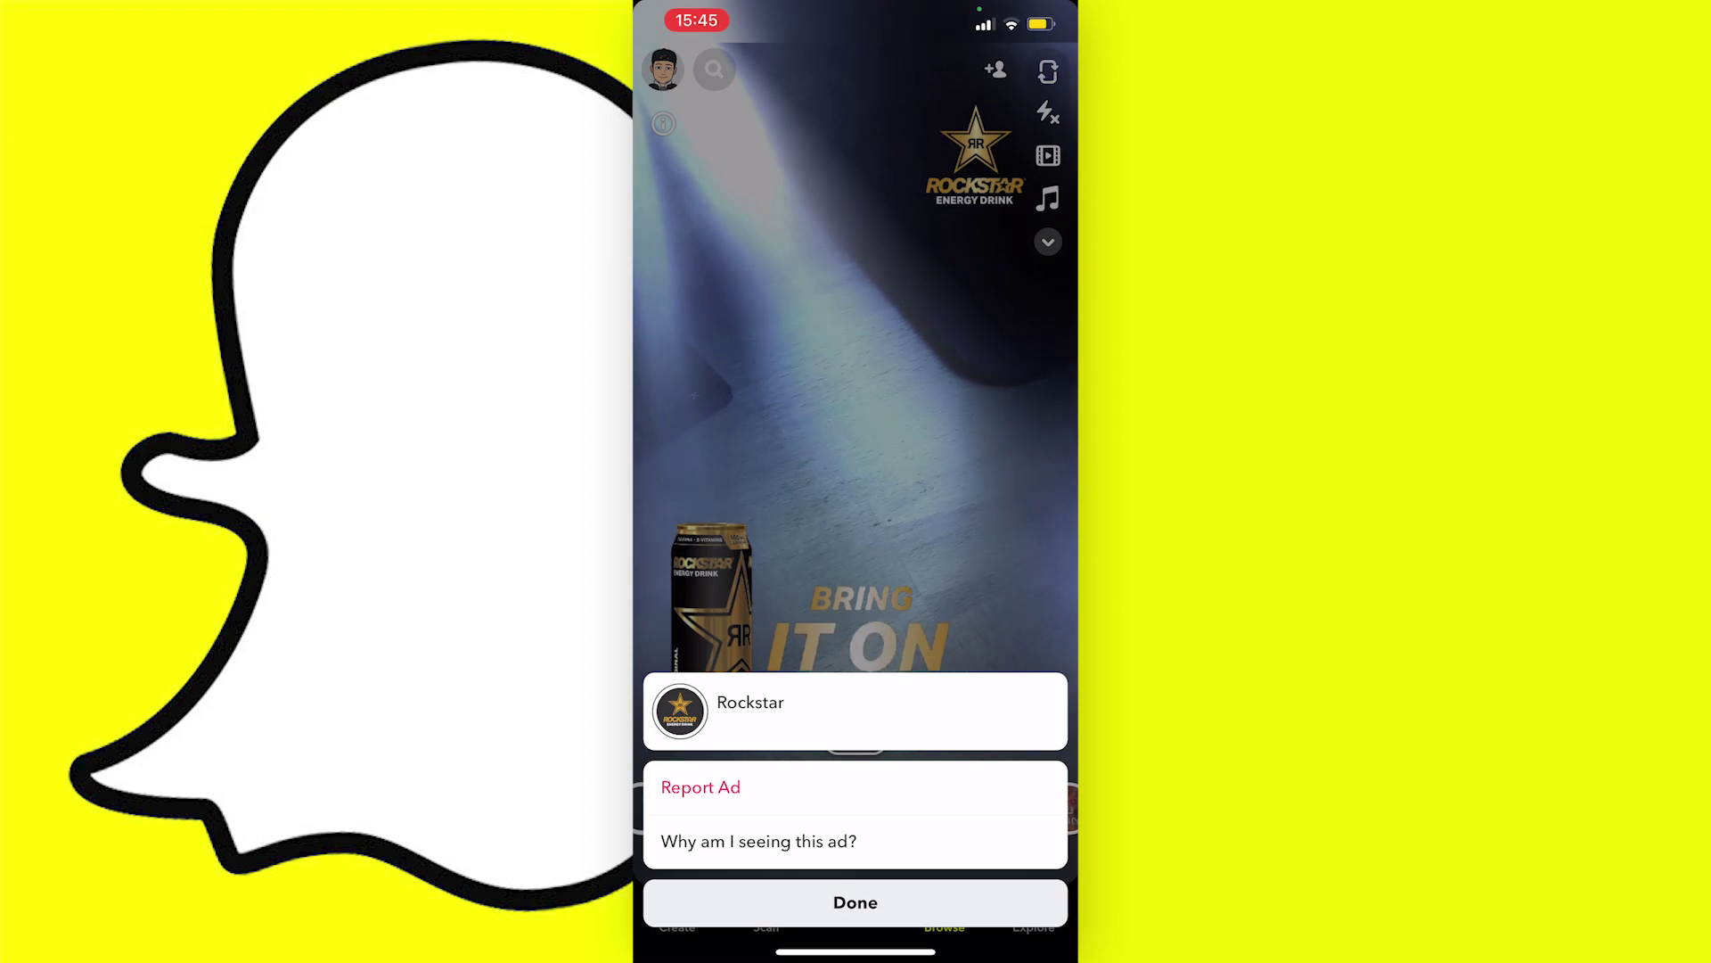
left_click(855, 902)
left_click(940, 807)
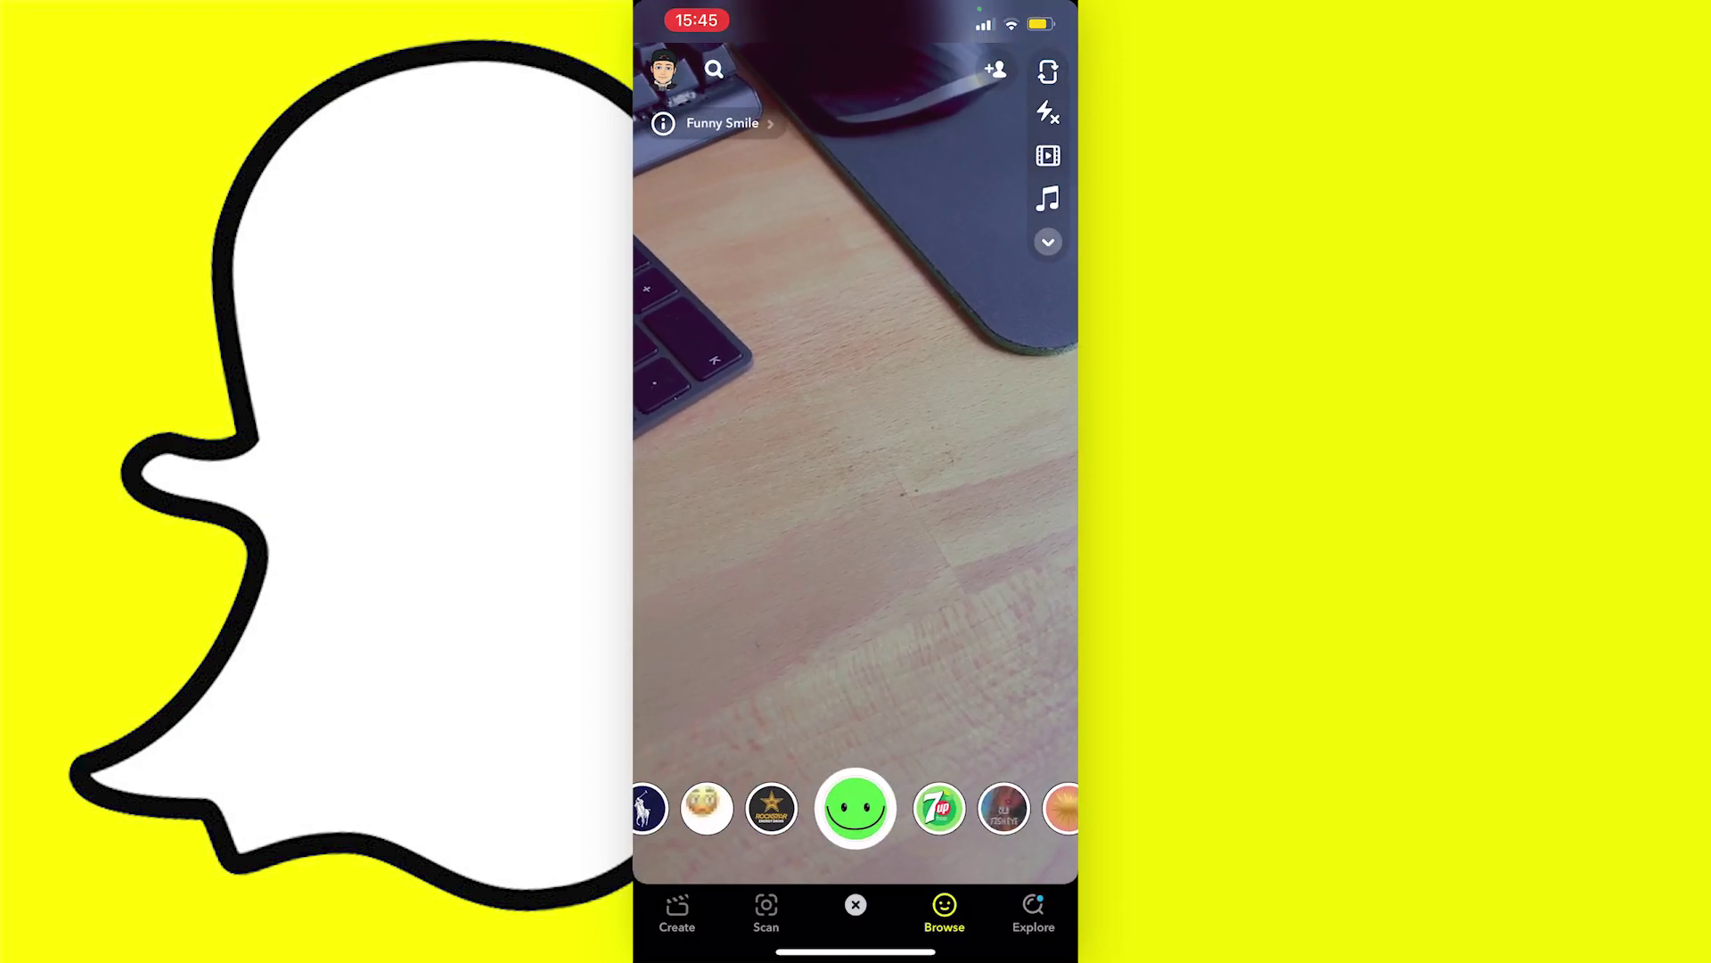
left_click(663, 123)
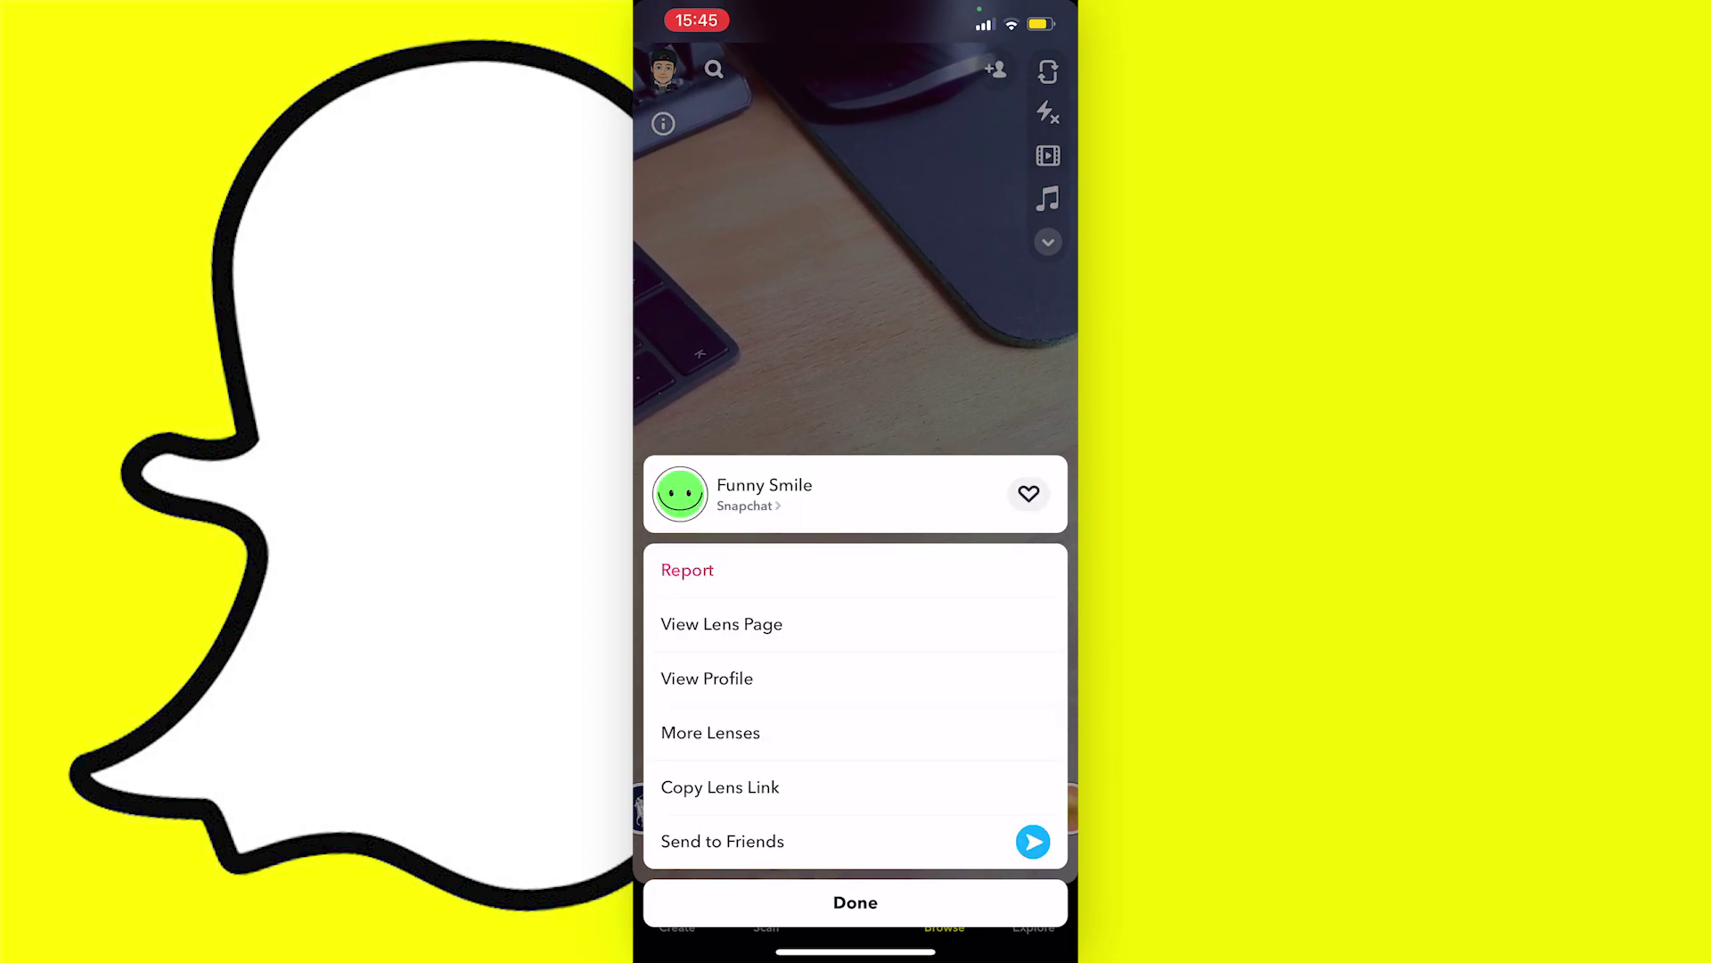
left_click(855, 902)
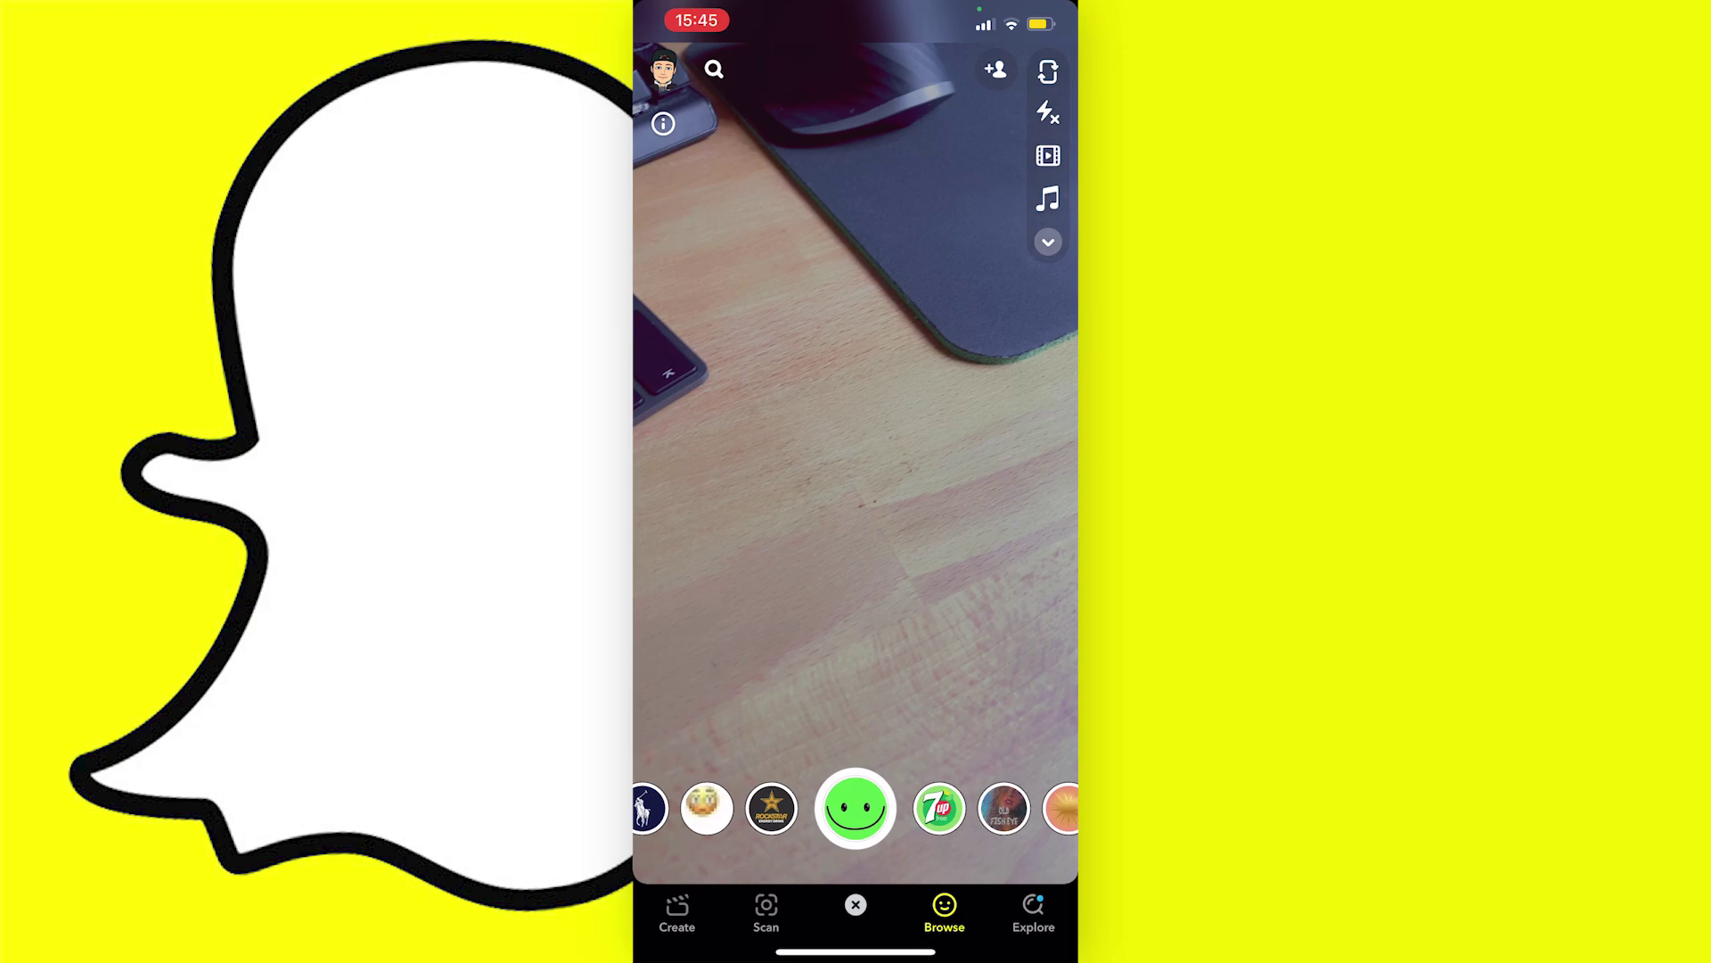
Apply the old fish eye lens and open its report reasons from the lens info
left_click_drag(977, 808, 830, 808)
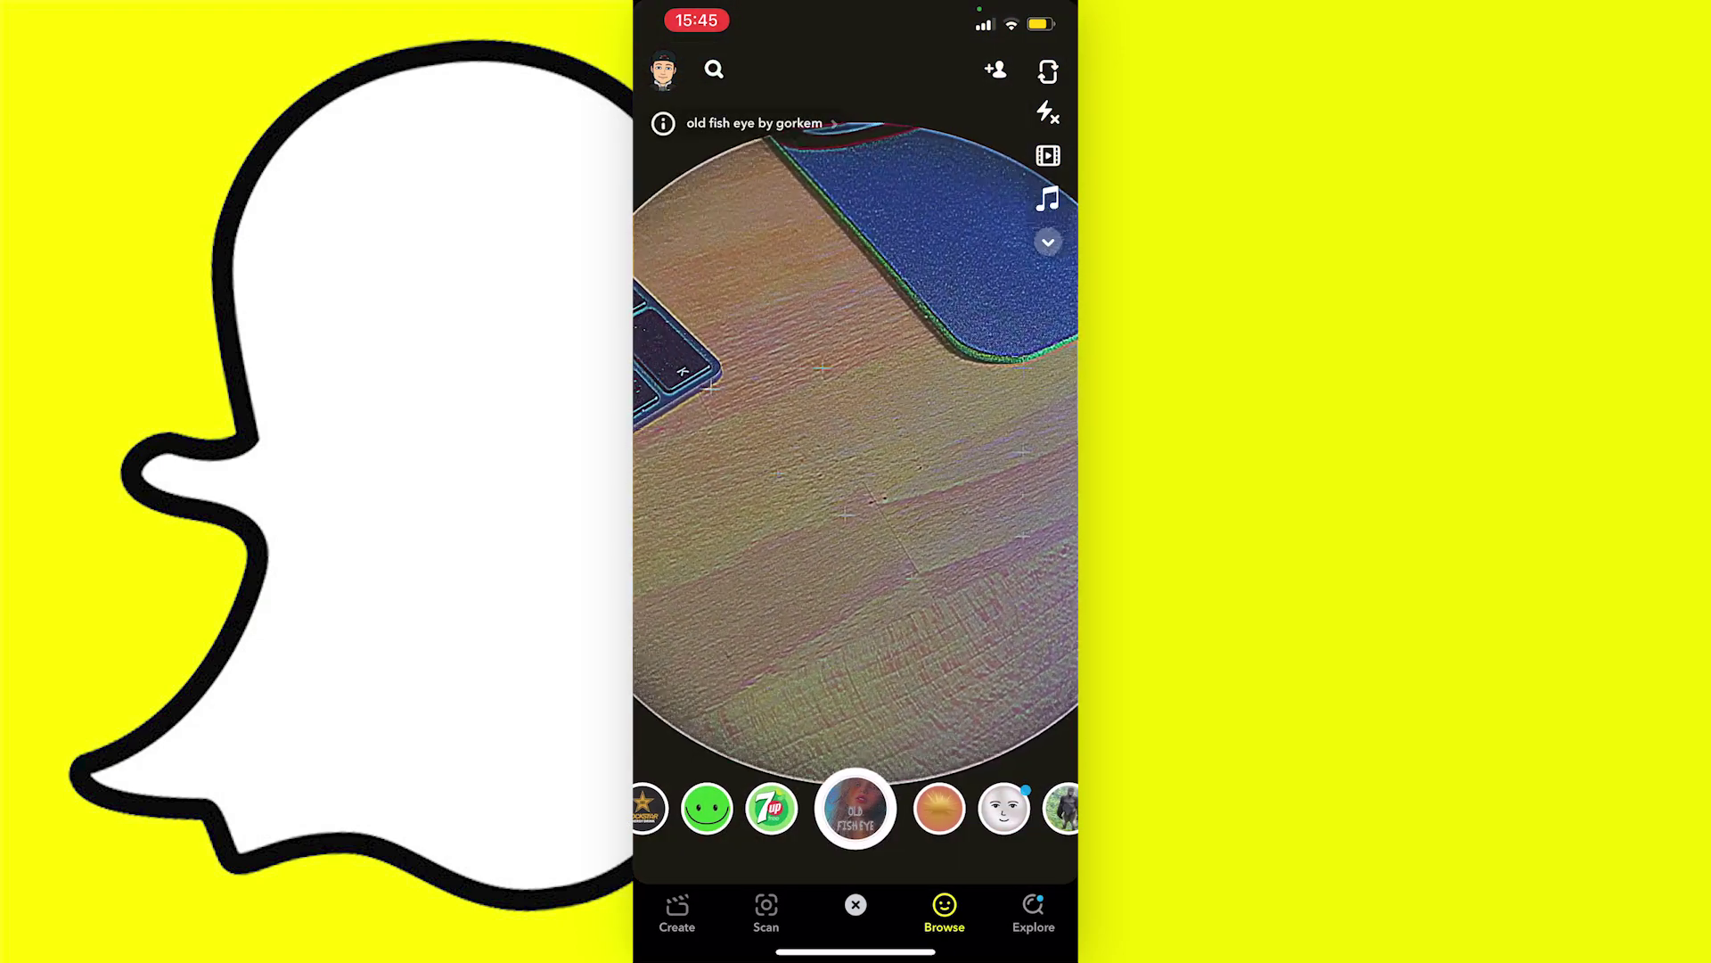
left_click(663, 124)
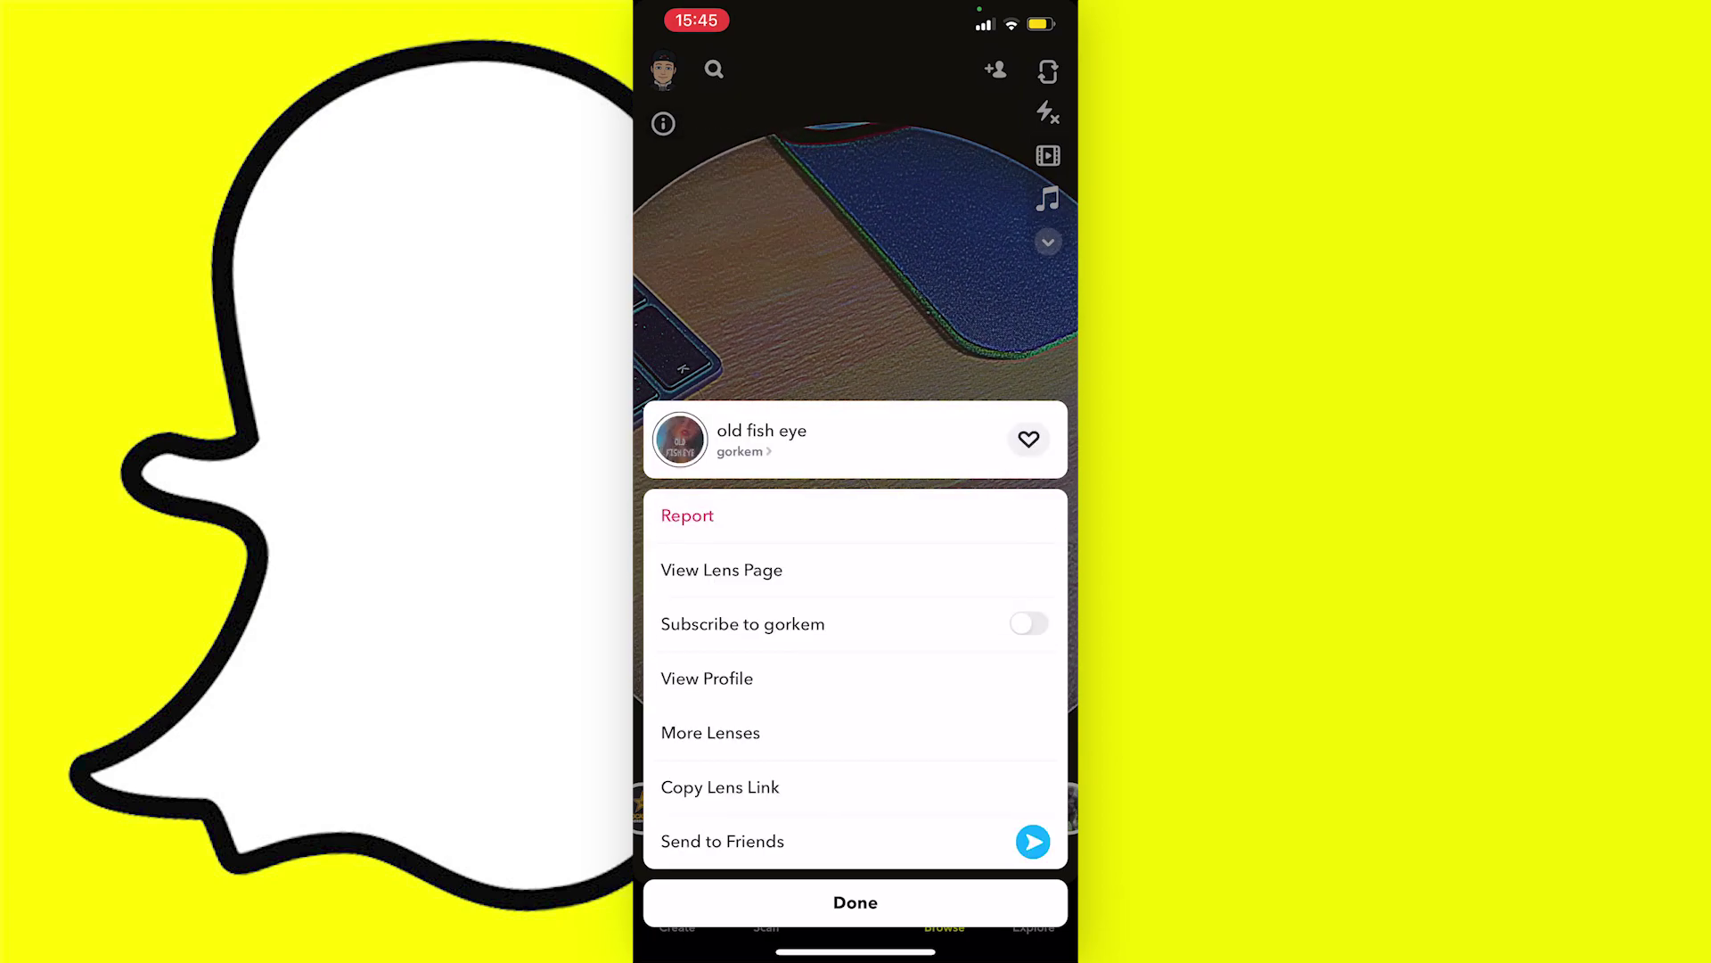
left_click(687, 515)
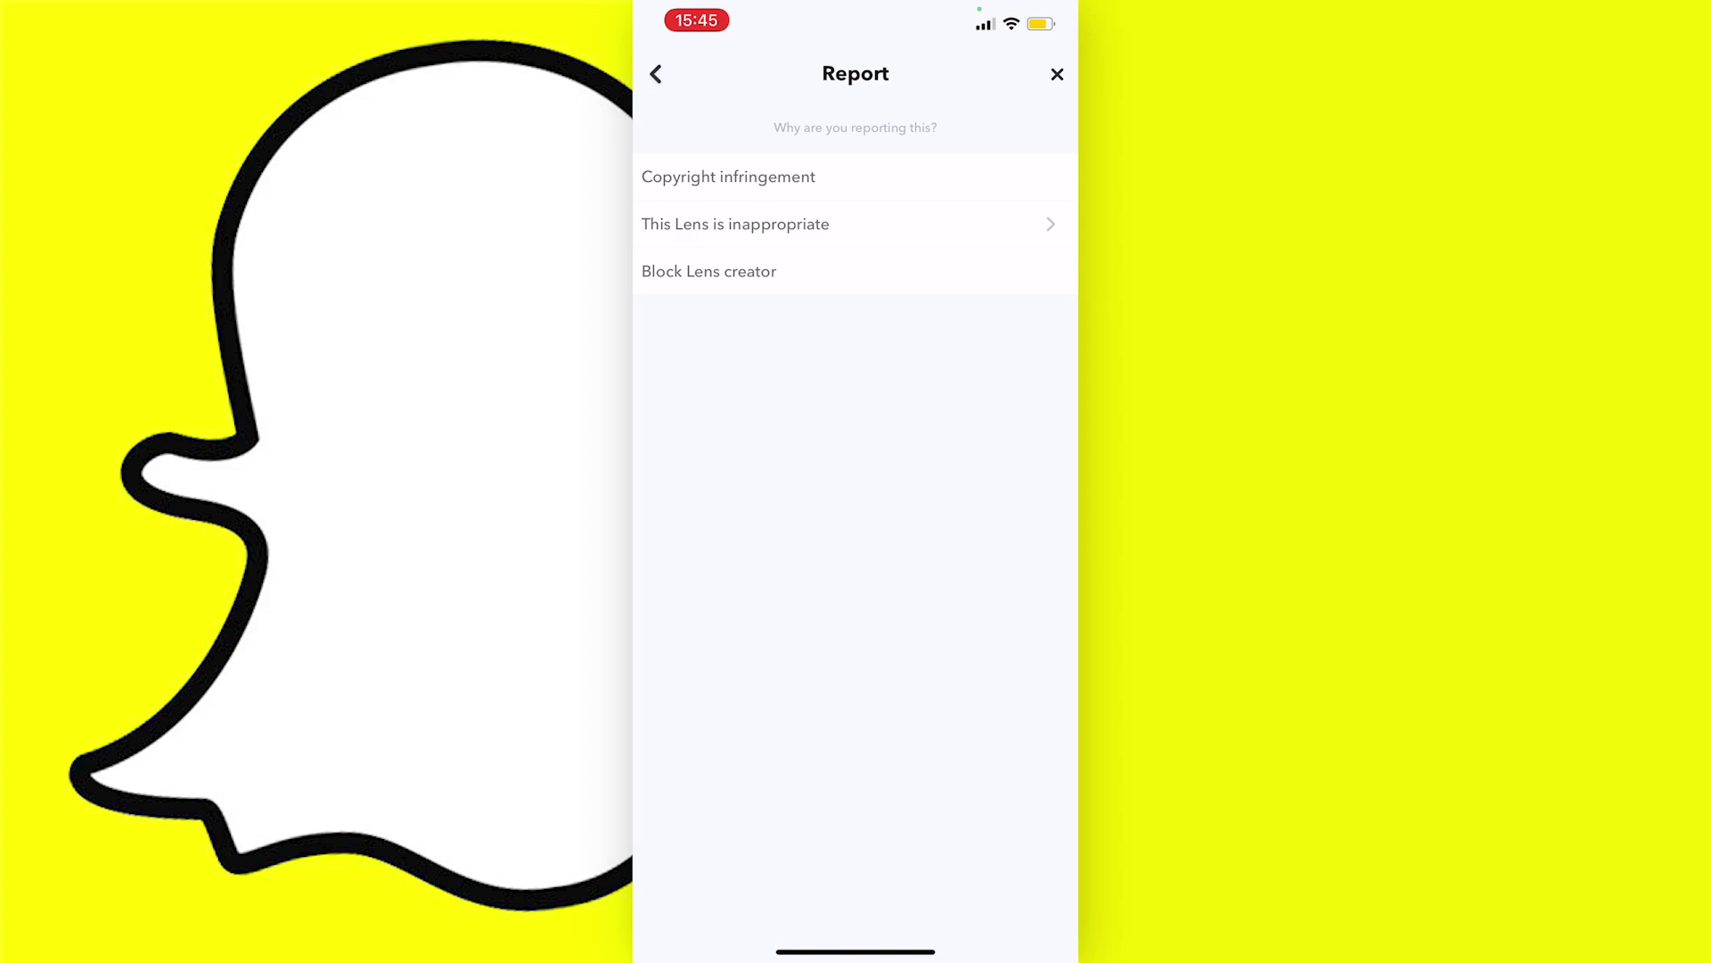
Choose Block Lens creator for the old fish eye lens
left_click(709, 271)
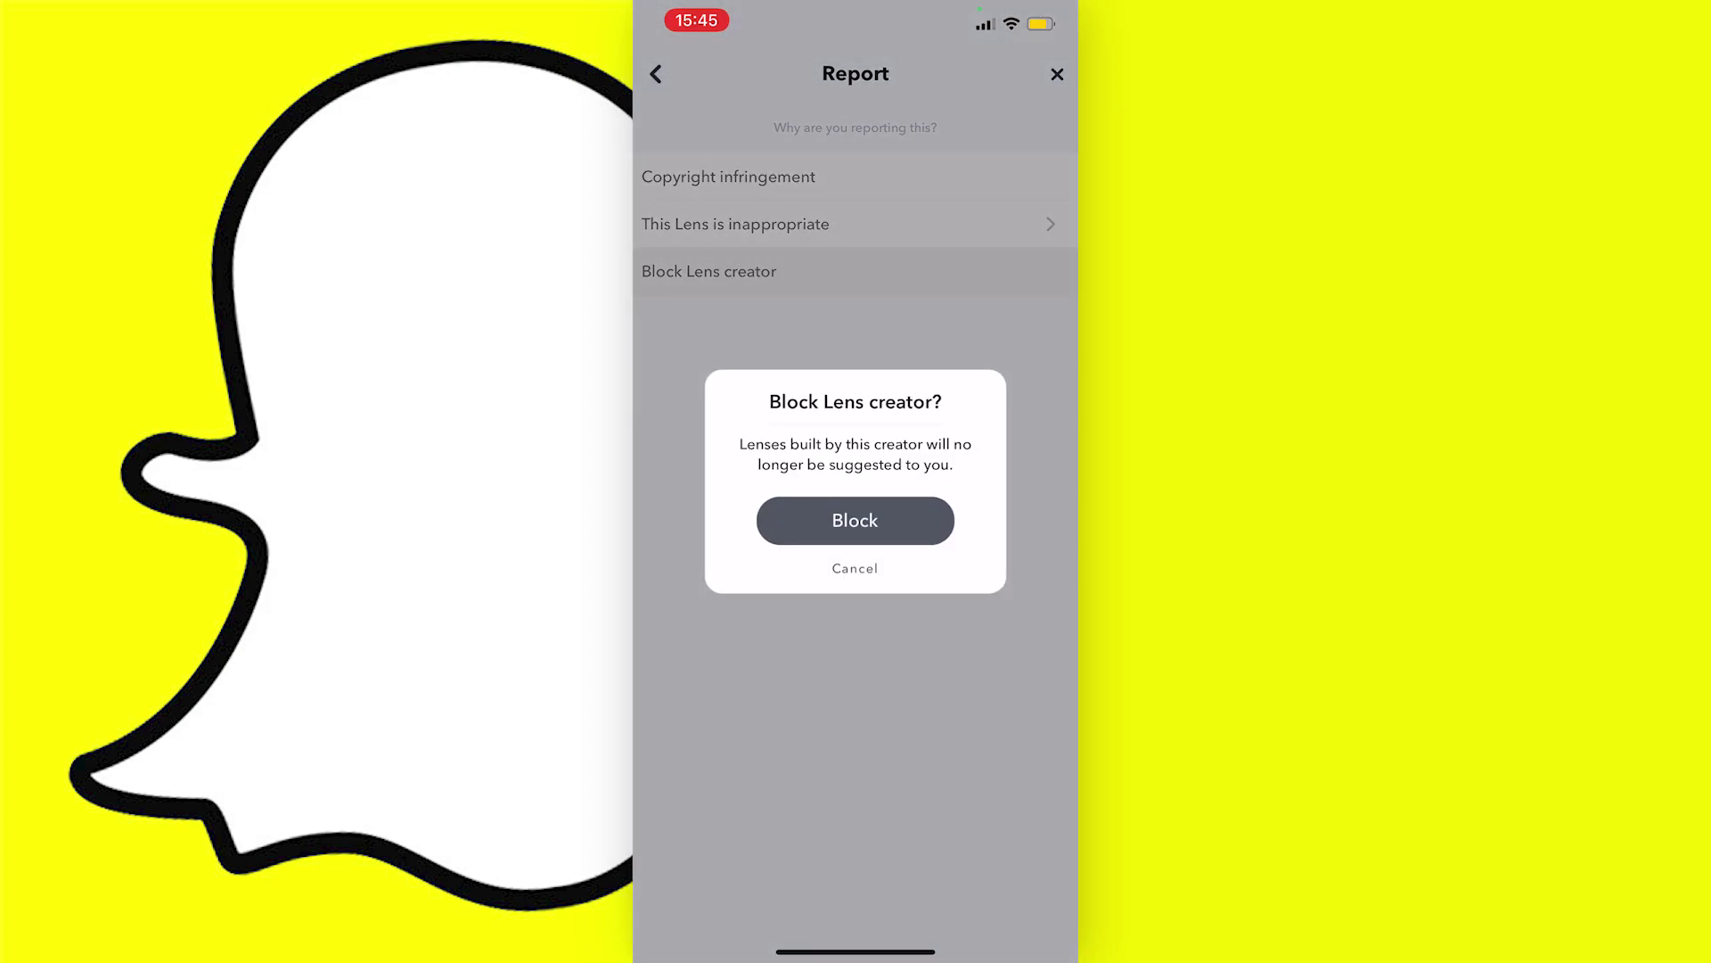